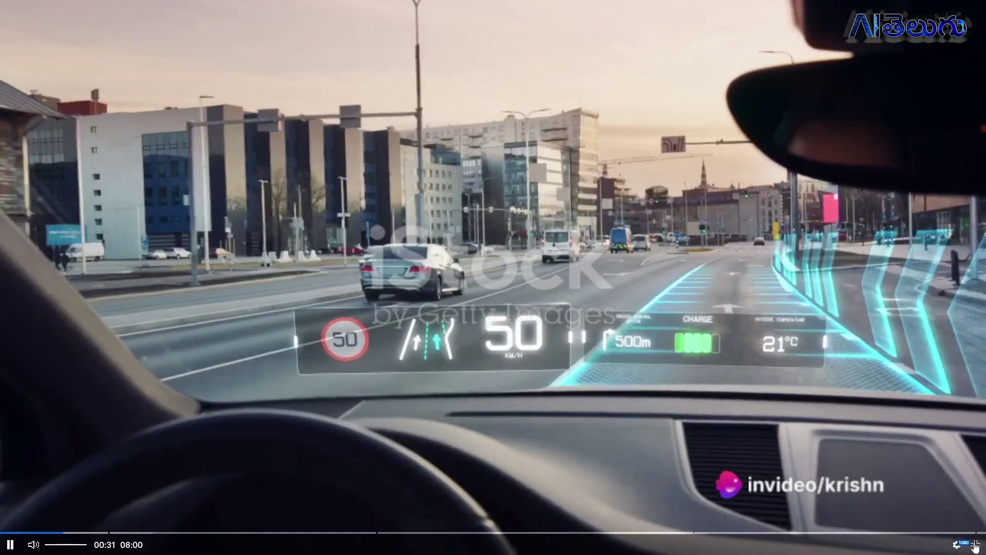
Step: Exit full-screen playback of the earlier autonomous car video
key(Escape)
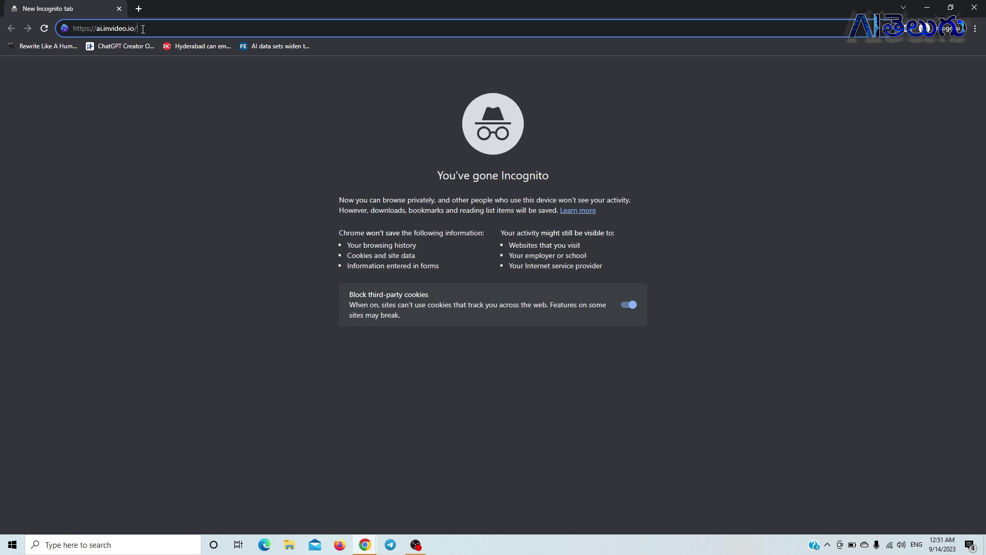
Step: Load ai.invideo.io, abandon the Google sign-in attempt, and switch to the signed-in Chrome window
key(Return)
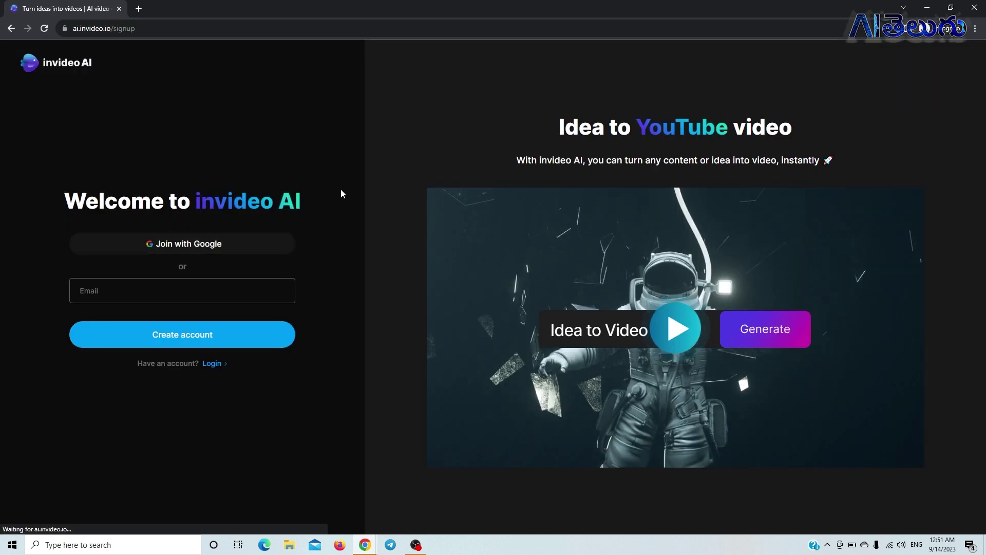
click(230, 244)
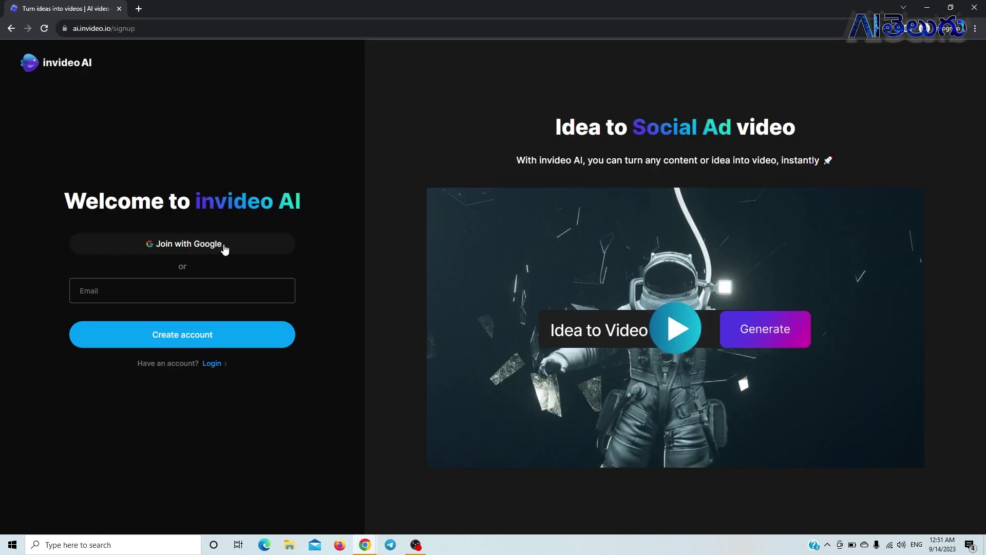
click(351, 59)
click(183, 297)
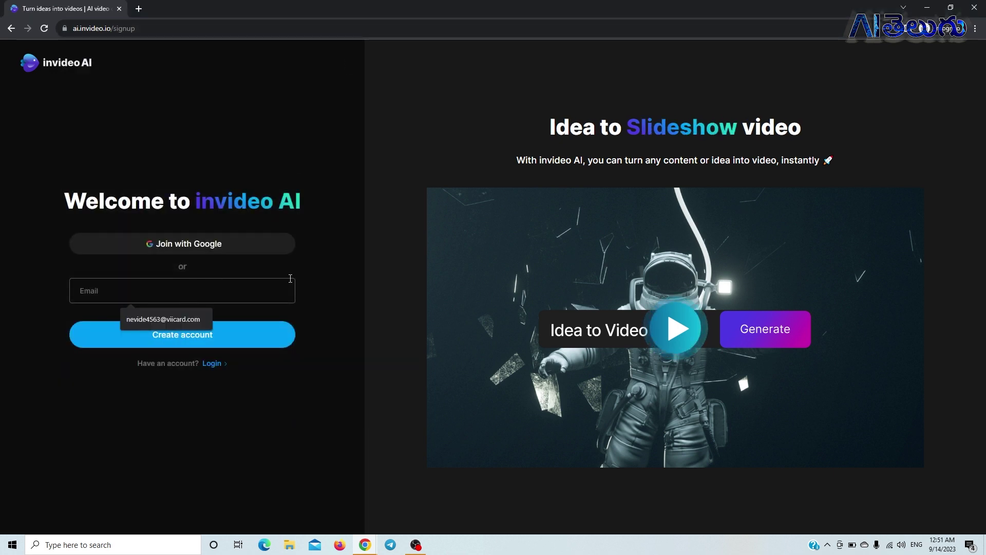
click(298, 283)
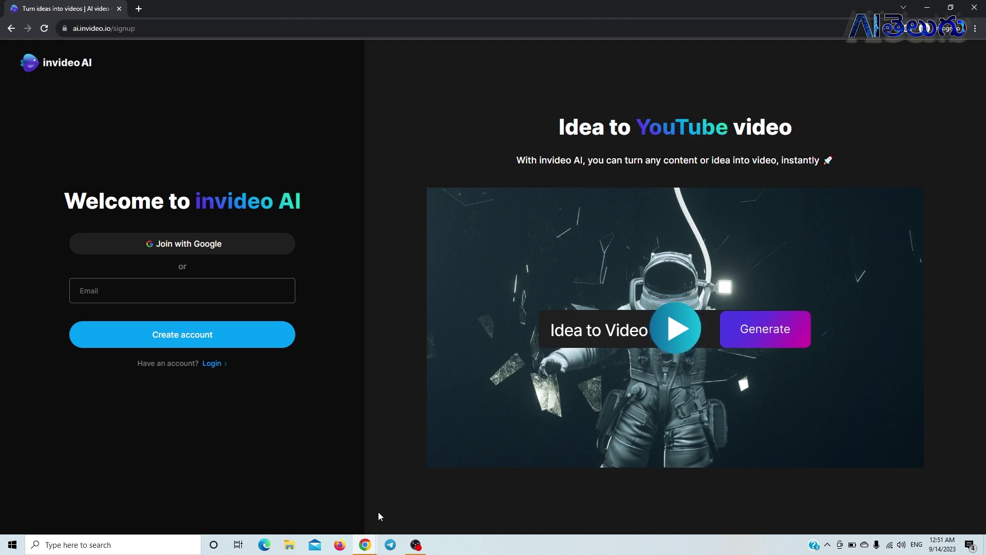
mouse_move(360, 537)
click(332, 510)
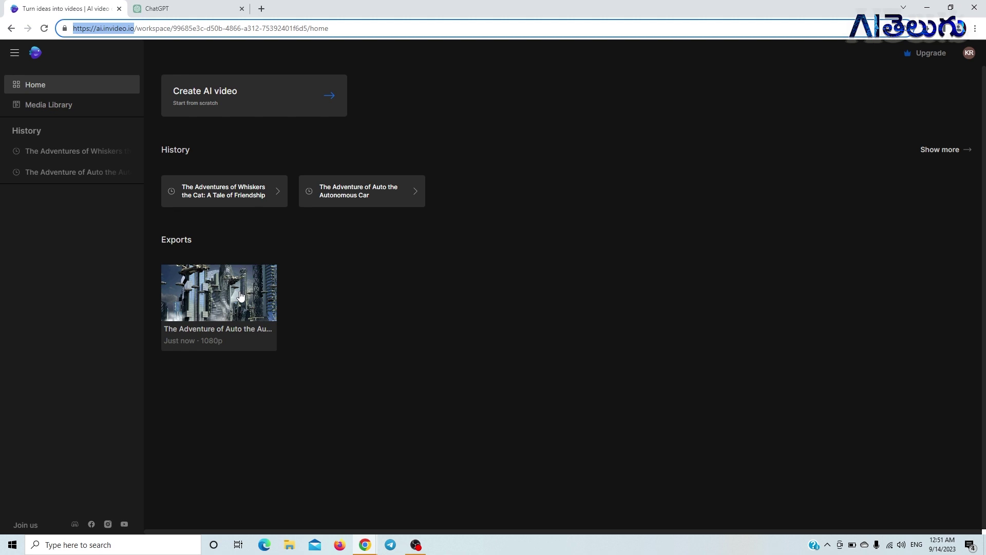
Step: Start a new AI video, then switch to ChatGPT with the data science script request drafted
click(243, 94)
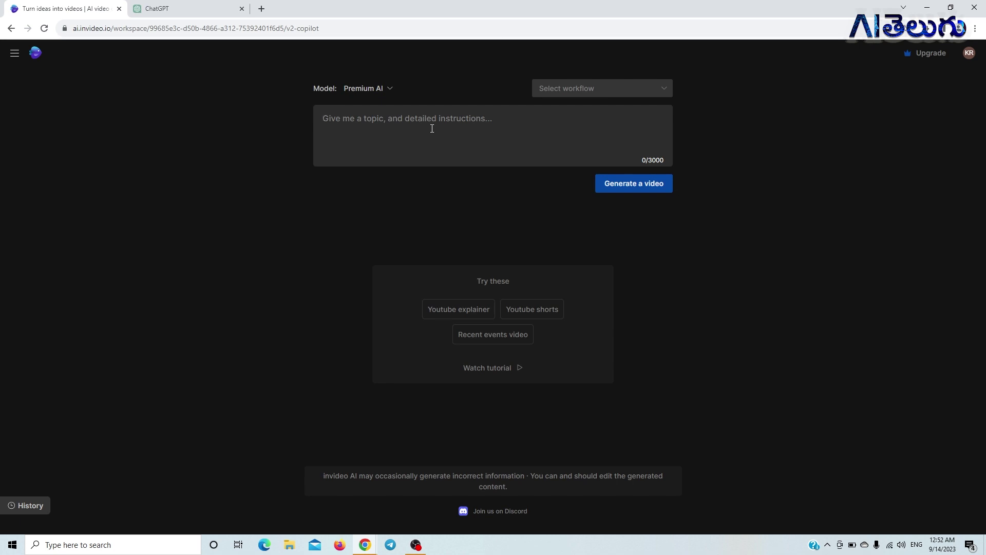
click(194, 9)
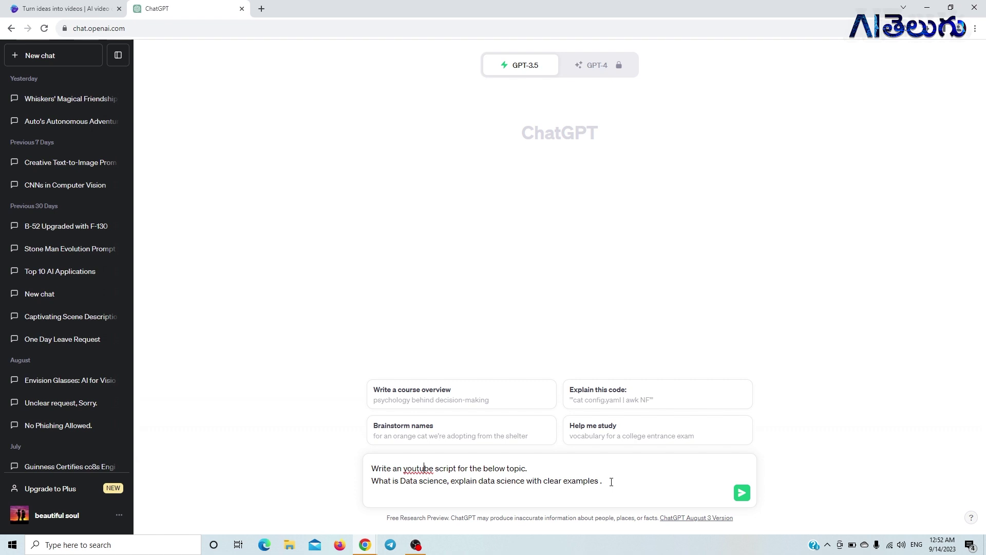
Step: Send the data science script request to ChatGPT, copy the reply, and return to invideo AI
click(741, 493)
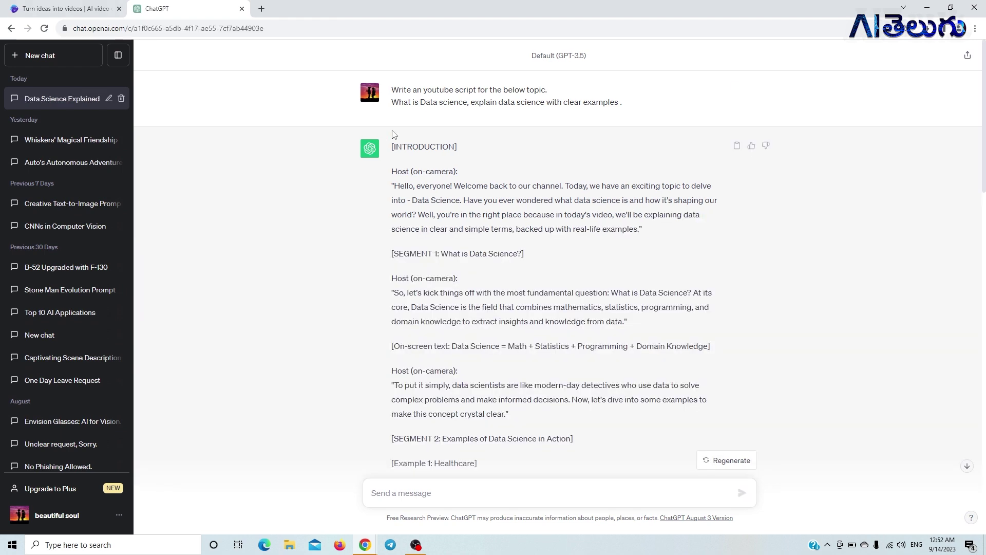
click(737, 145)
click(85, 4)
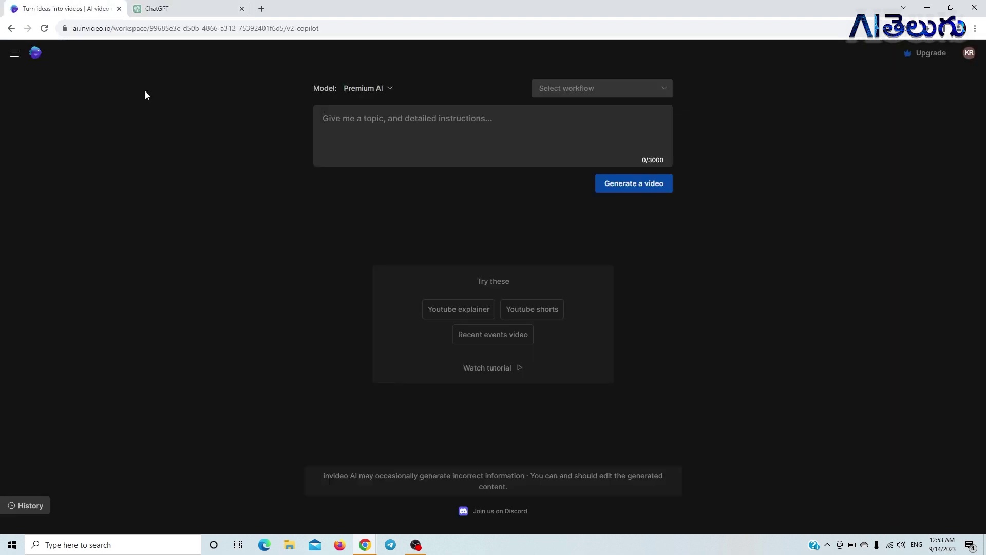
Step: Paste the ChatGPT script into the prompt, trim its cut-off final lines, and generate the video
click(338, 122)
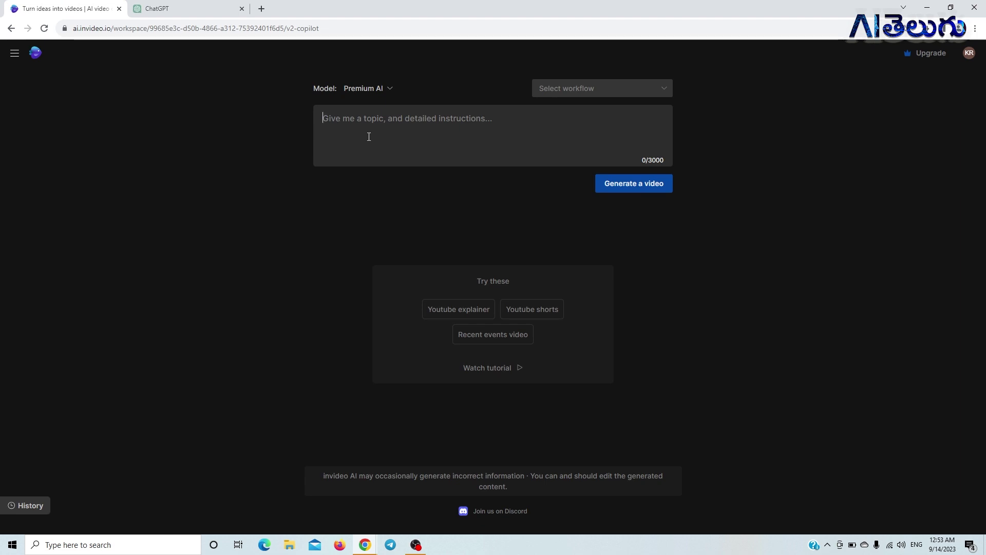
key(ctrl+v)
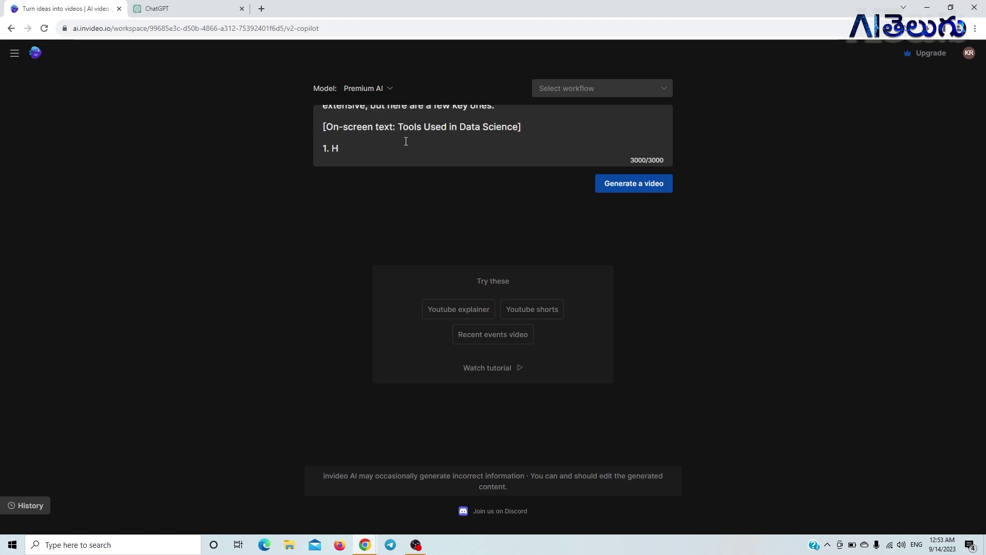
key(shift+Up)
key(shift+Home)
key(BackSpace)
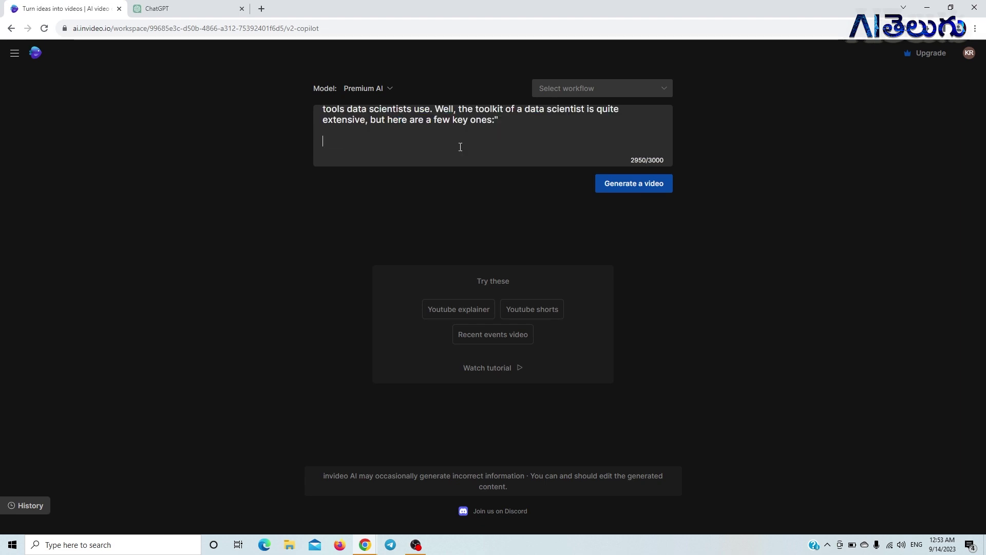
click(632, 189)
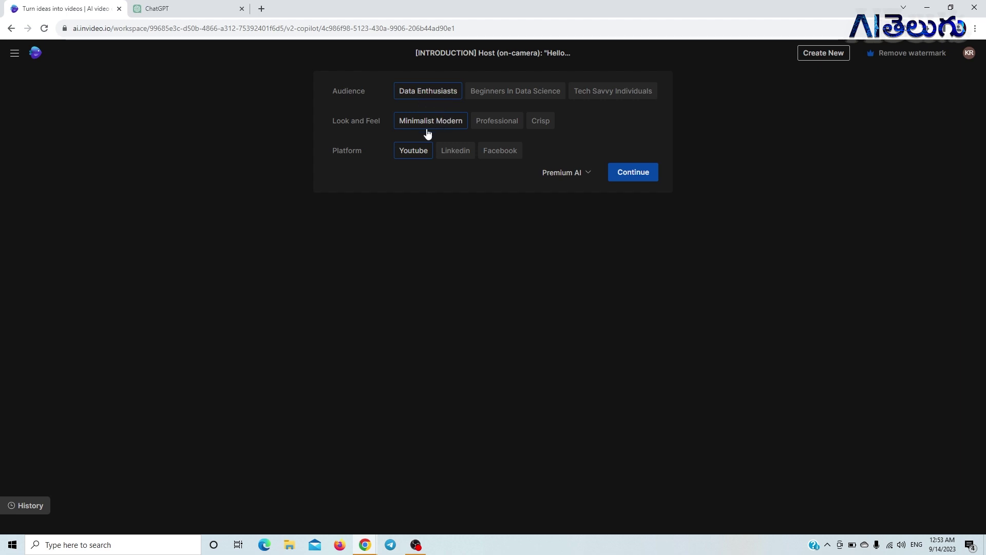
Step: Choose the Professional look and feel and continue to generate the preview
click(496, 122)
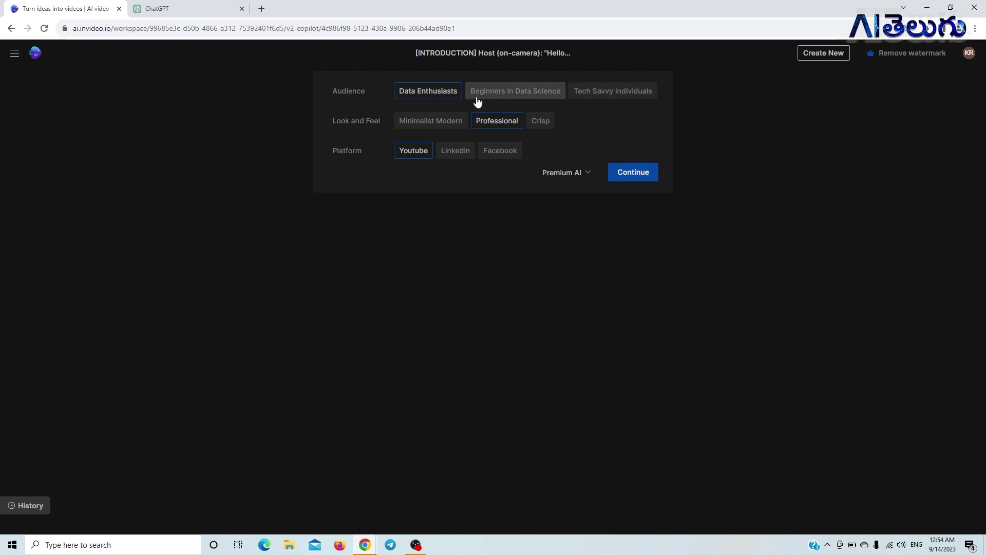
click(612, 171)
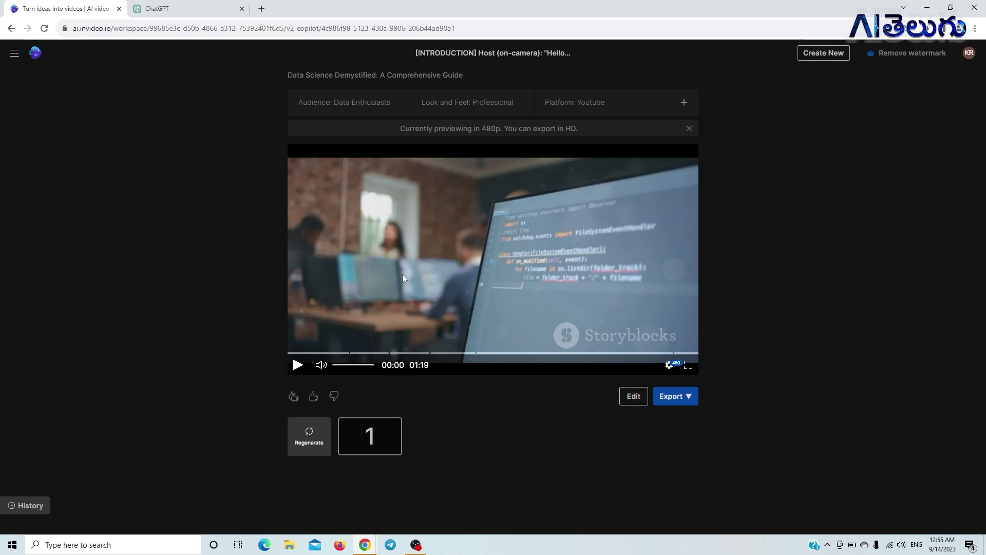
Step: Play the data science preview full screen and check its playback quality options
click(299, 369)
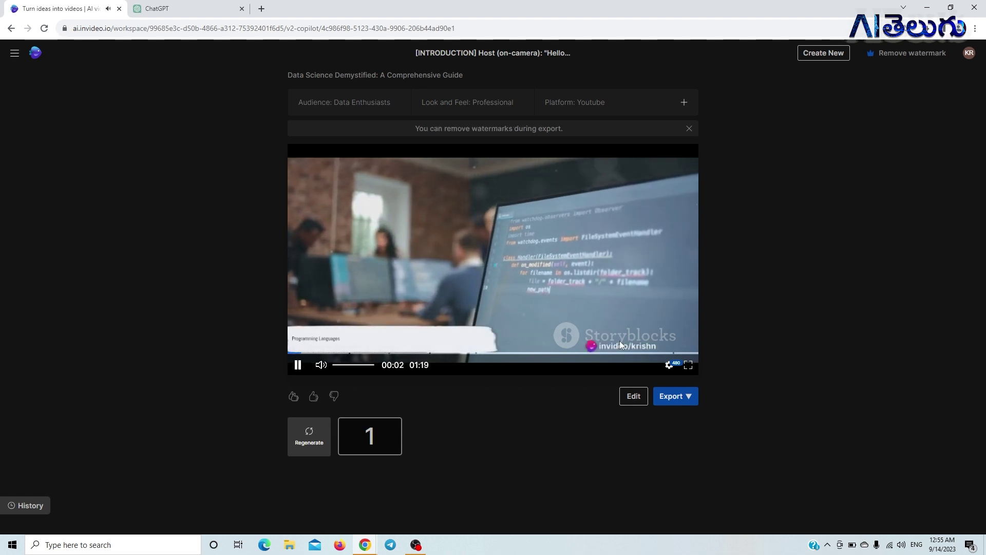
click(689, 365)
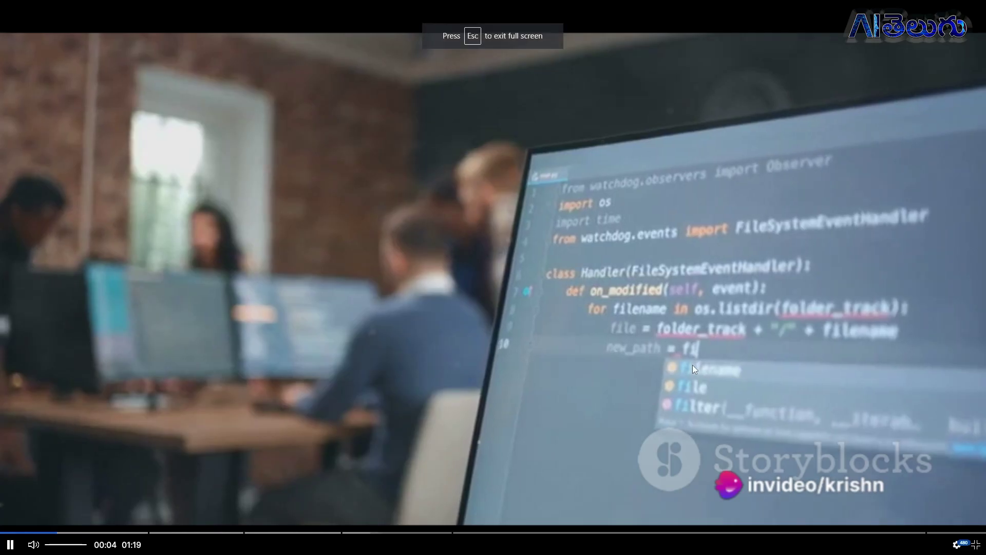
click(956, 544)
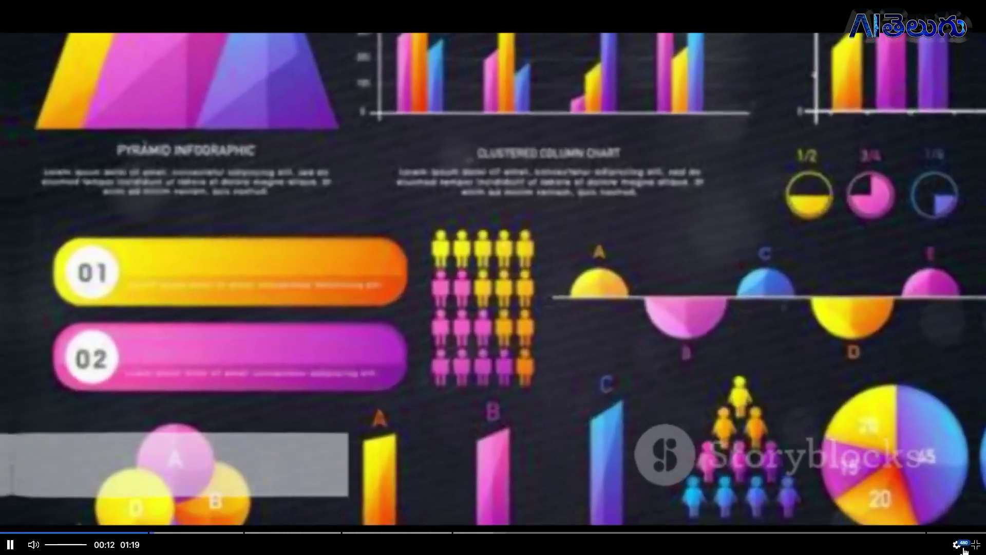
key(Escape)
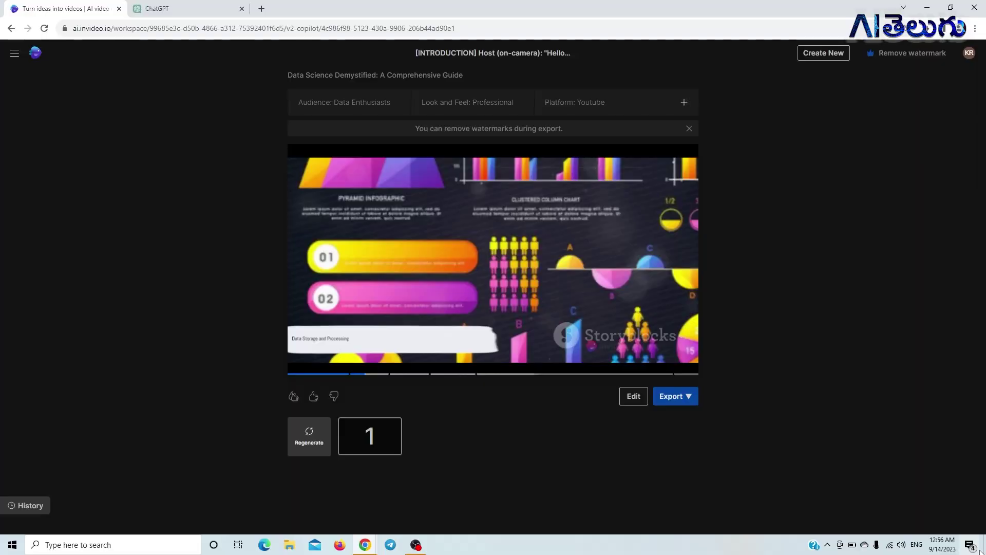
click(689, 371)
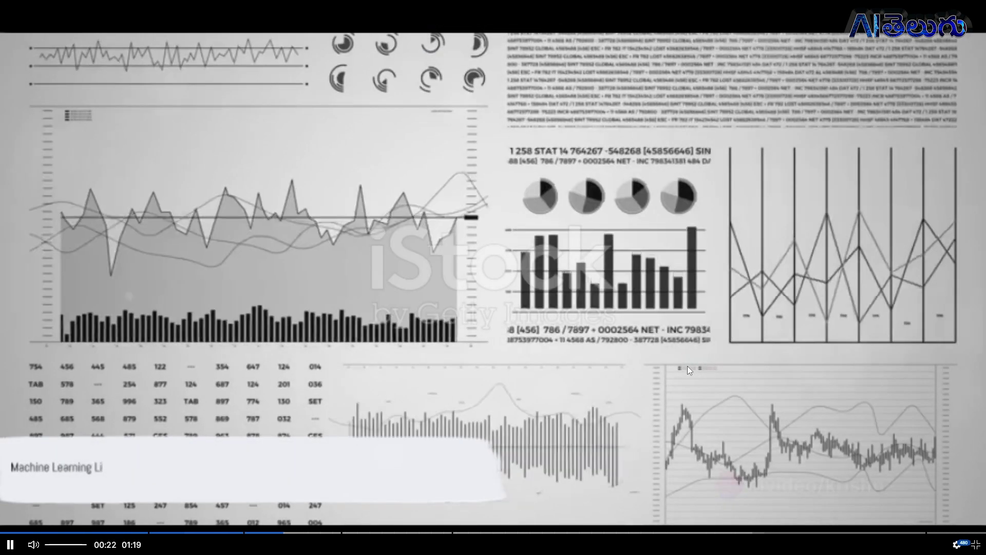
click(976, 546)
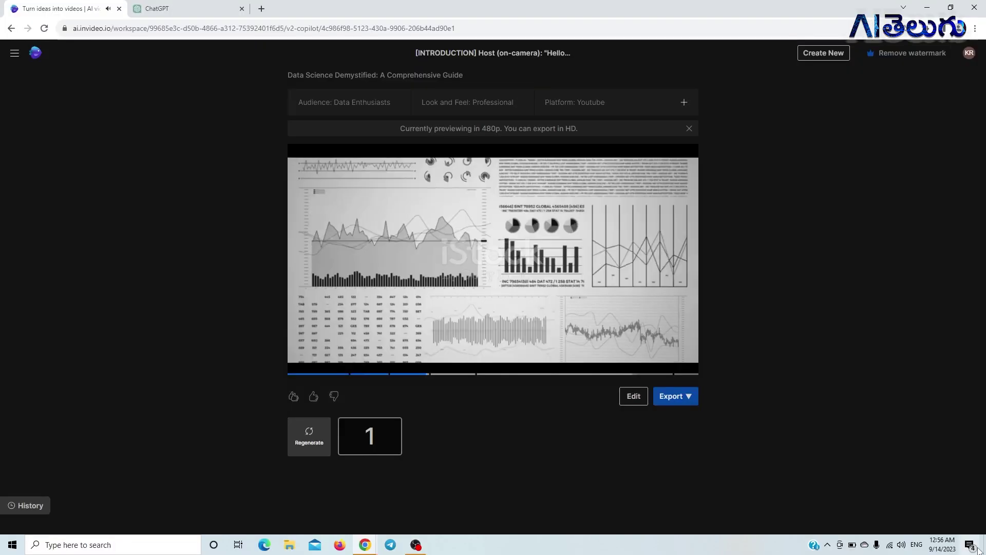
mouse_move(318, 366)
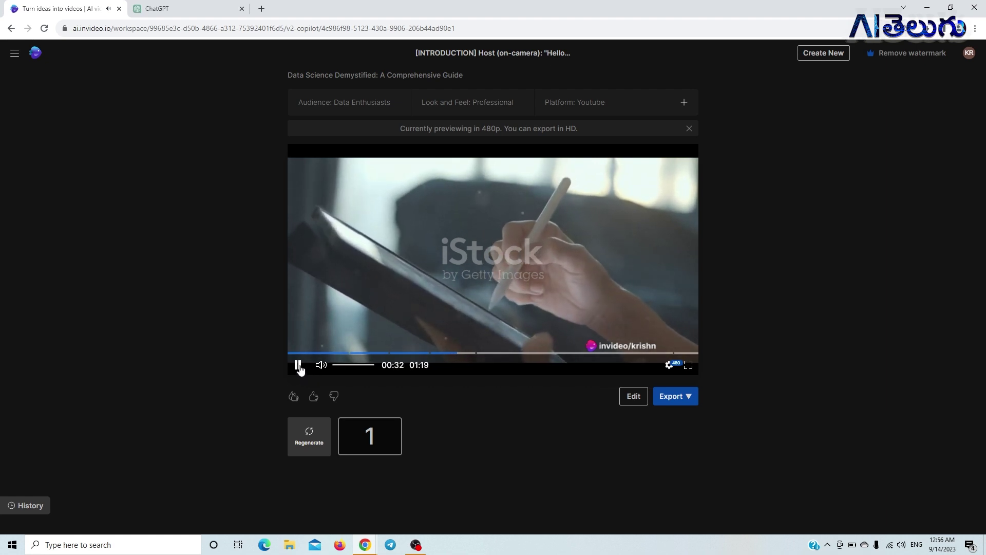
Step: Pause and skip through the preview's scenes to the closing part
click(299, 369)
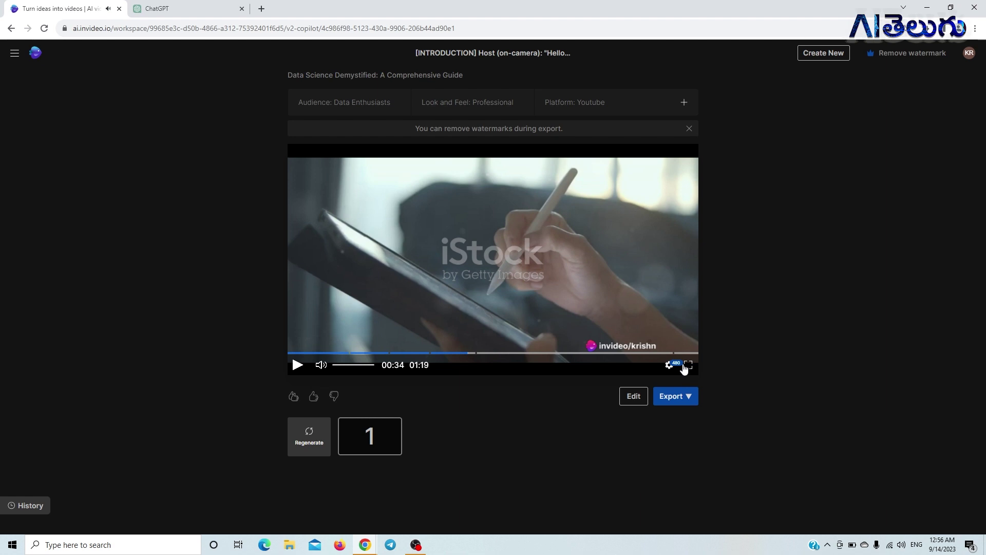
click(486, 353)
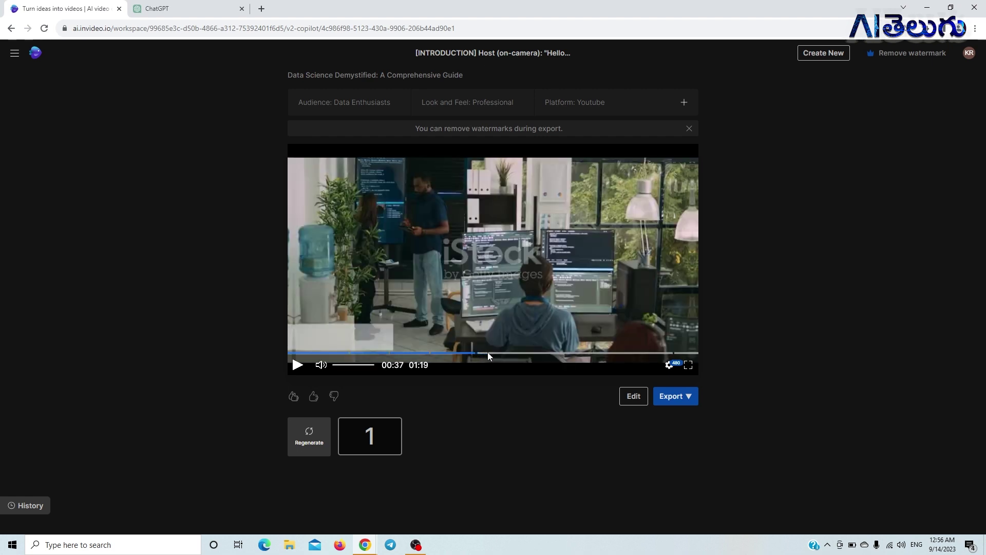
click(493, 348)
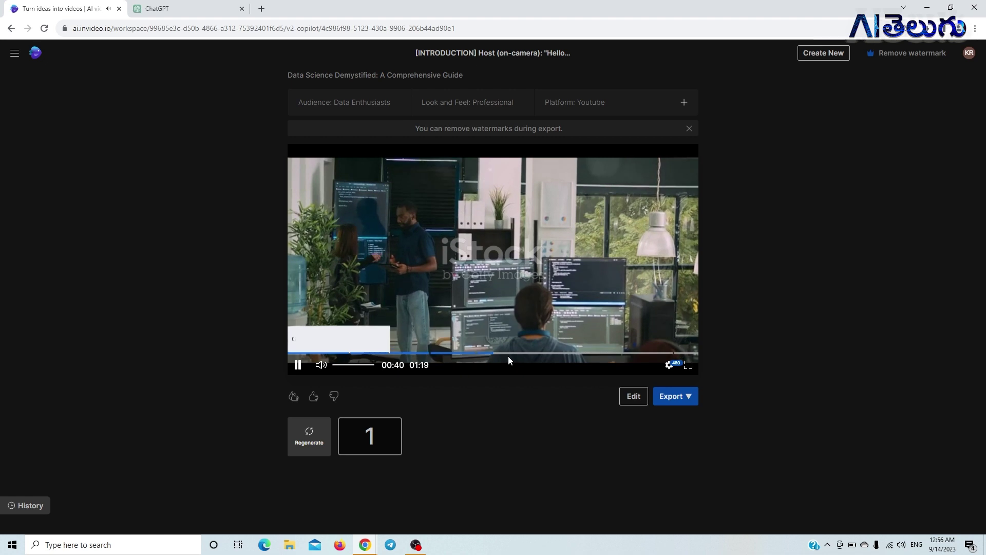
click(600, 350)
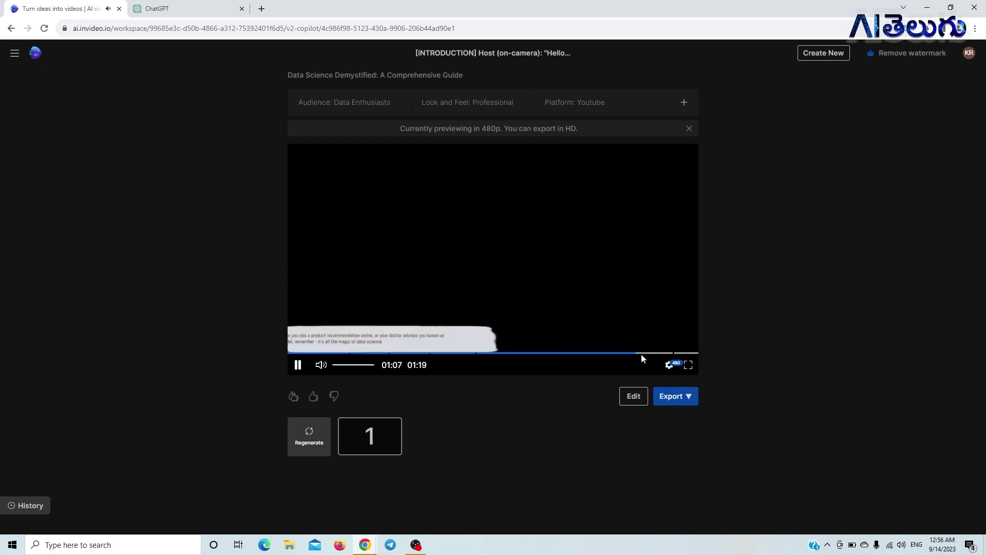
click(655, 353)
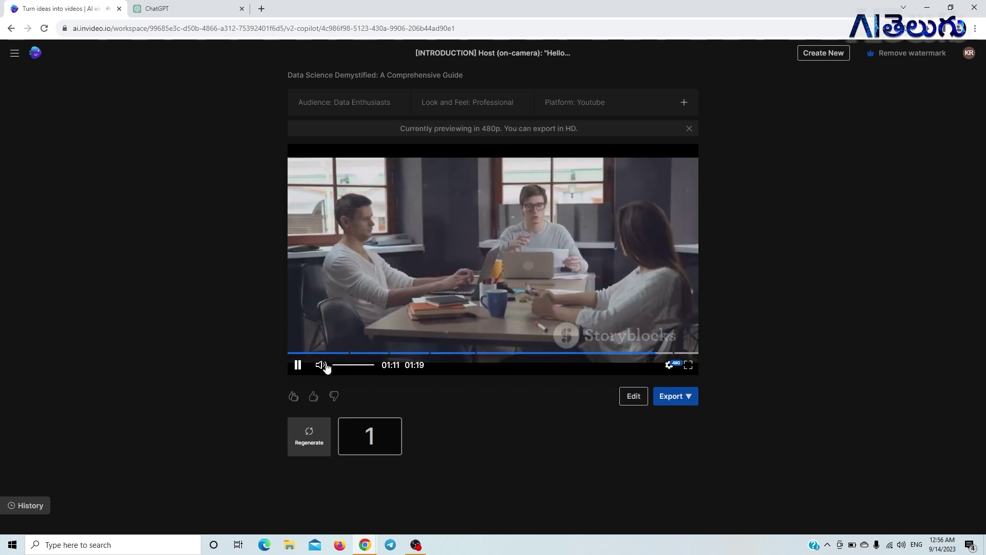
click(296, 364)
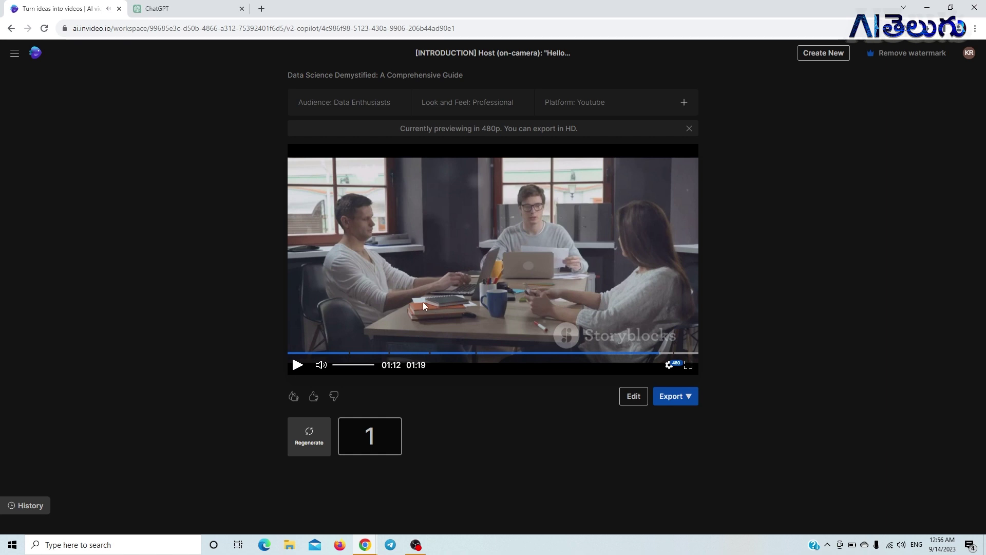
click(172, 7)
click(64, 8)
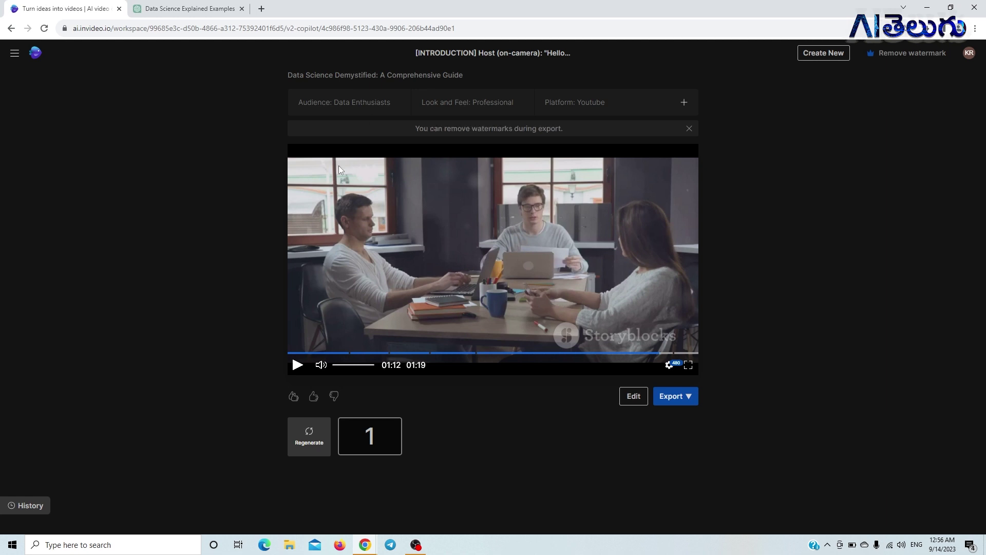
Step: Switch the preview quality to 720p, then to 1080p, and open the export options
click(669, 365)
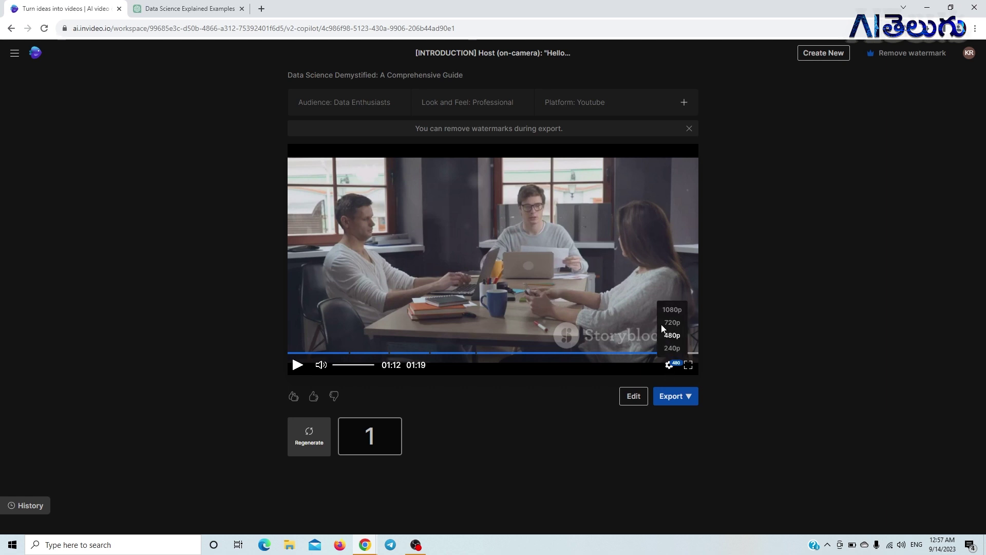
click(672, 322)
click(672, 365)
click(669, 310)
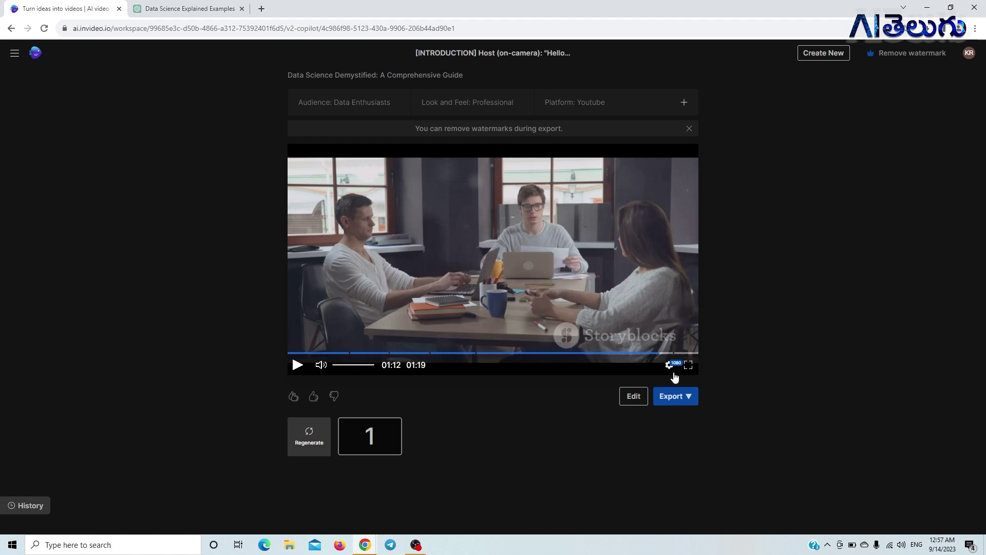
click(679, 397)
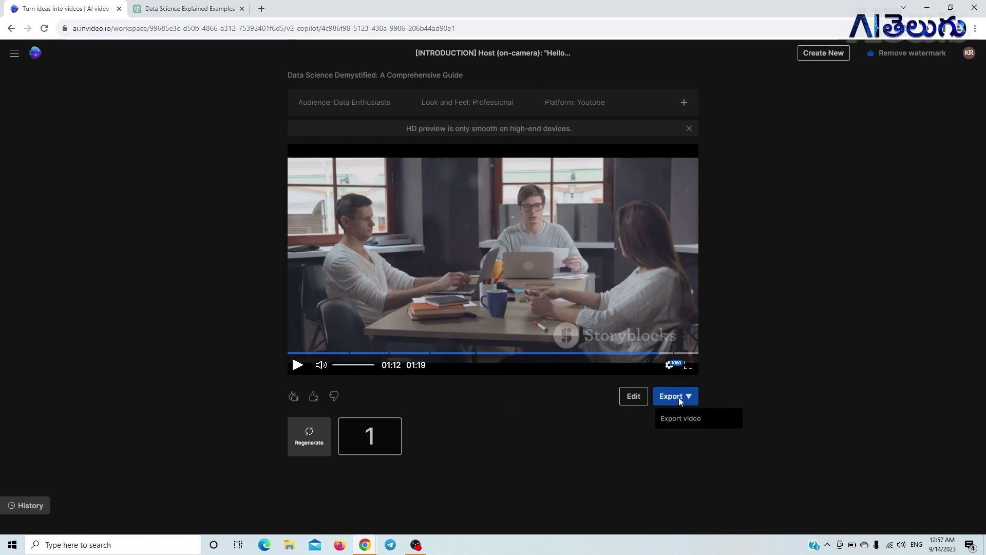
Step: Set the export to stock watermarks and normal branding, then try No watermarks to view upgrade pricing
click(686, 419)
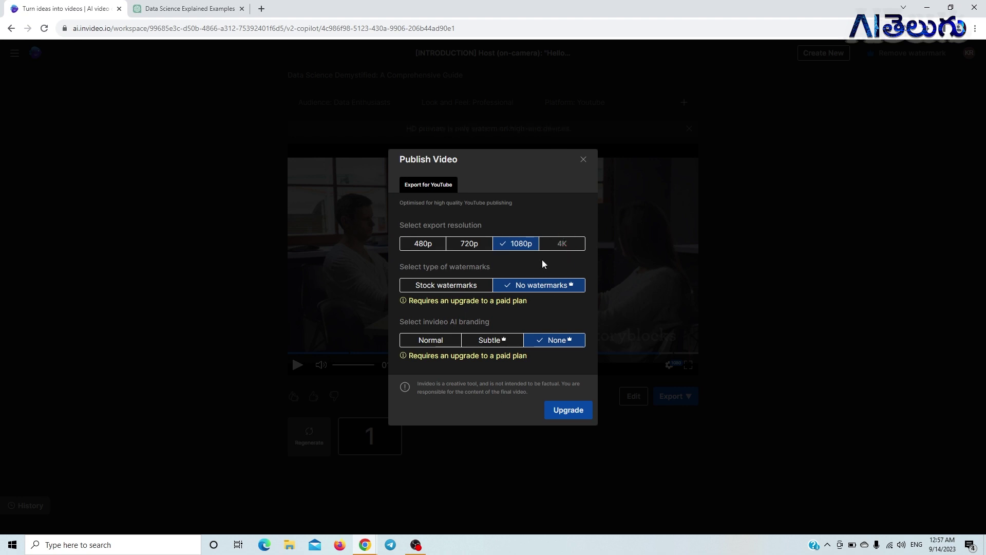
click(461, 288)
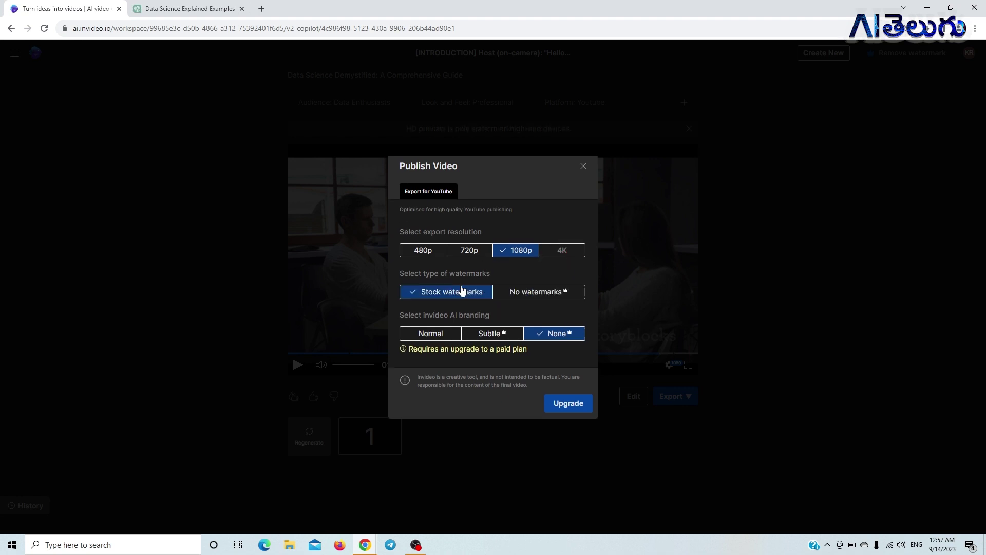
click(444, 335)
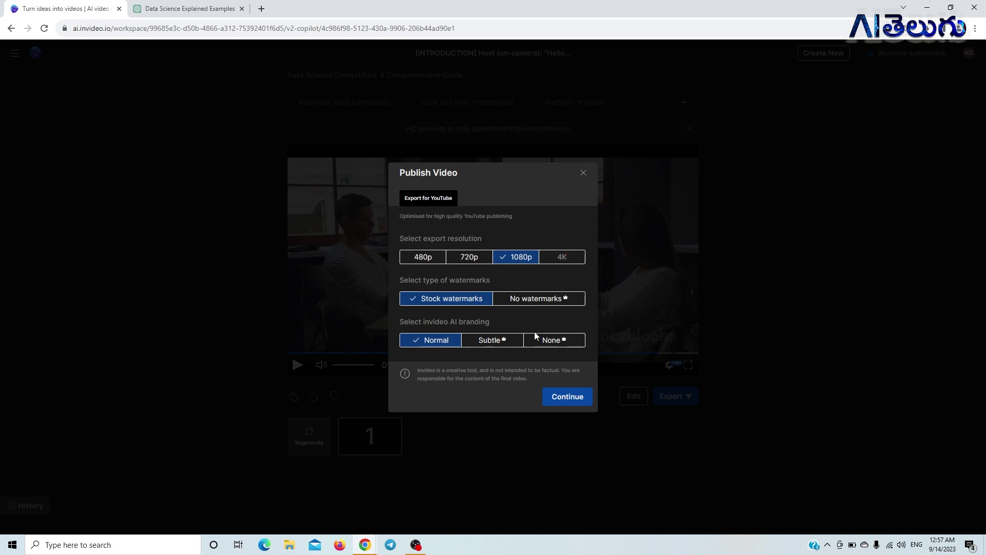
click(544, 302)
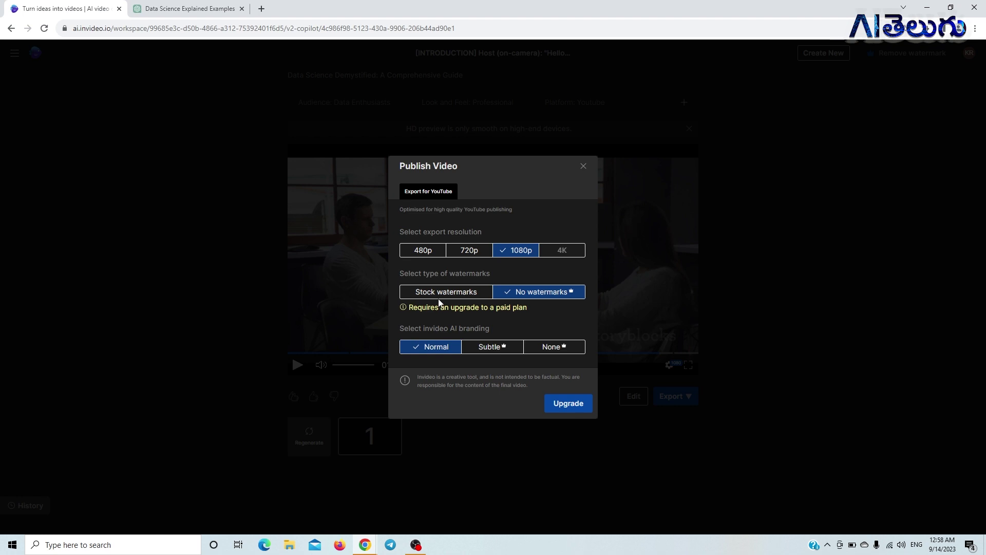
click(570, 403)
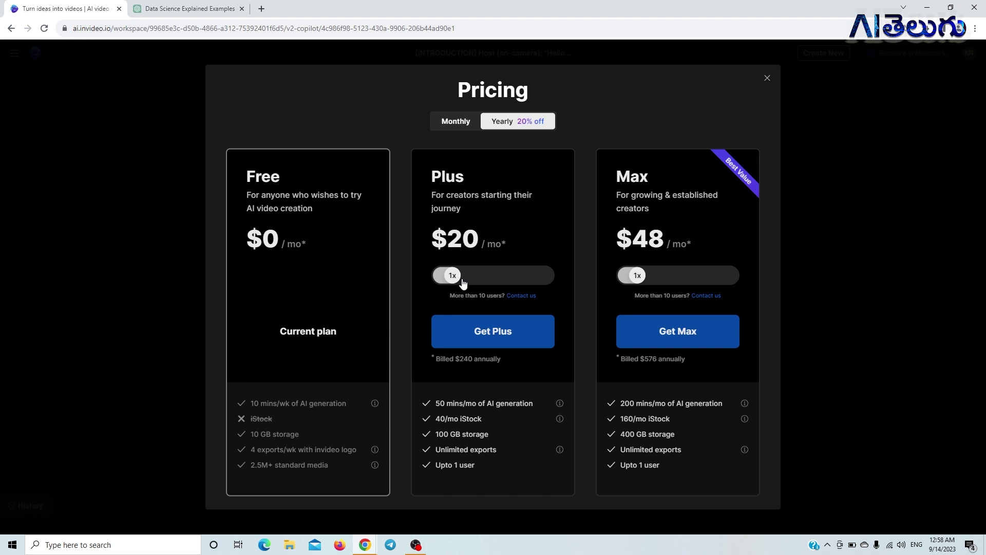
Step: Close Pricing, reselect Stock watermarks, and continue to queue the 1080p export
click(767, 78)
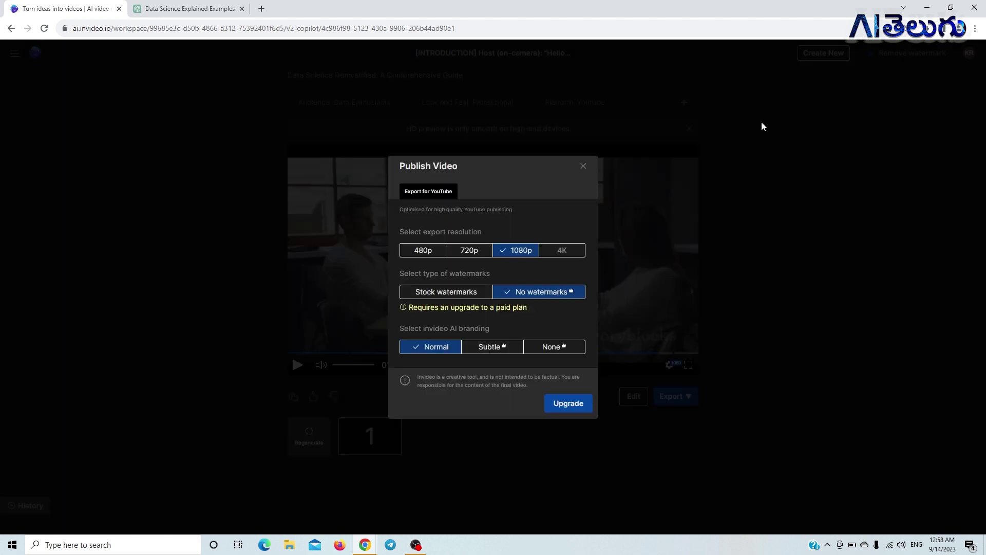
click(438, 300)
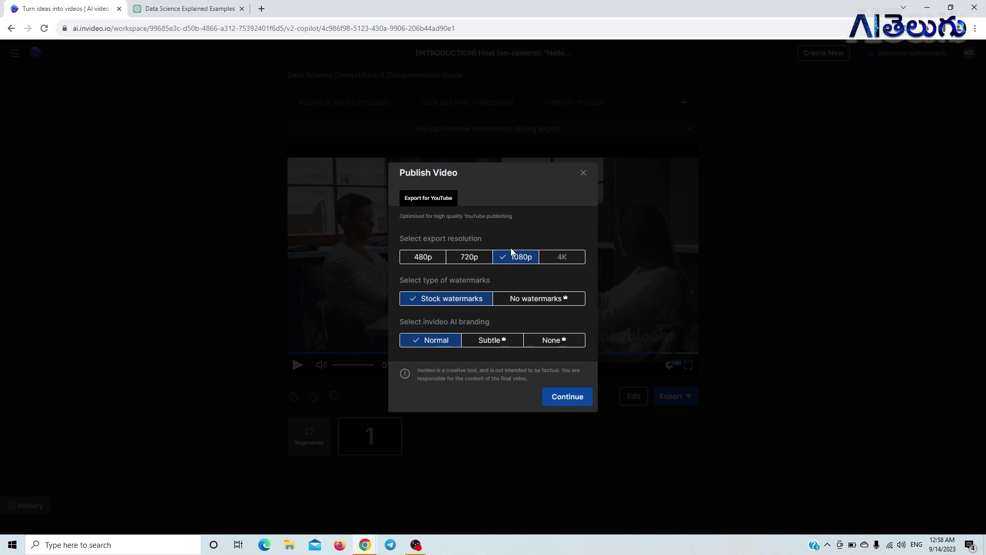
click(572, 405)
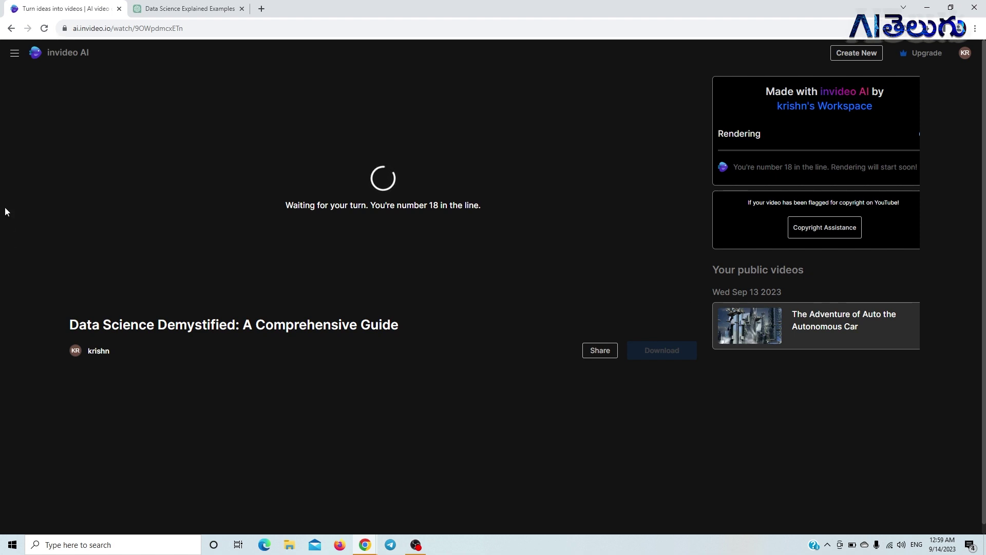
Step: Go through the sidebar's Media Library to Home and open the Auto the Autonomous Car history card
click(14, 55)
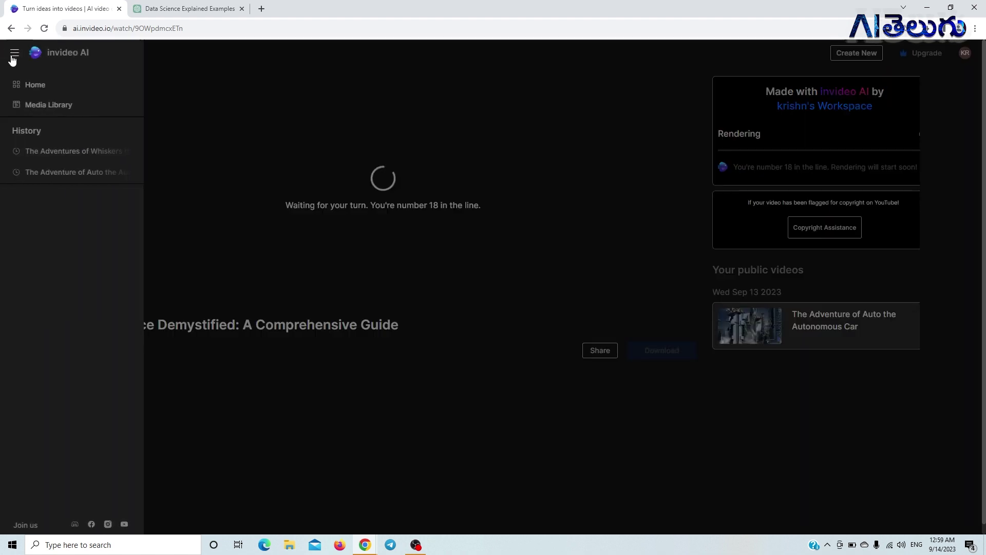
click(37, 108)
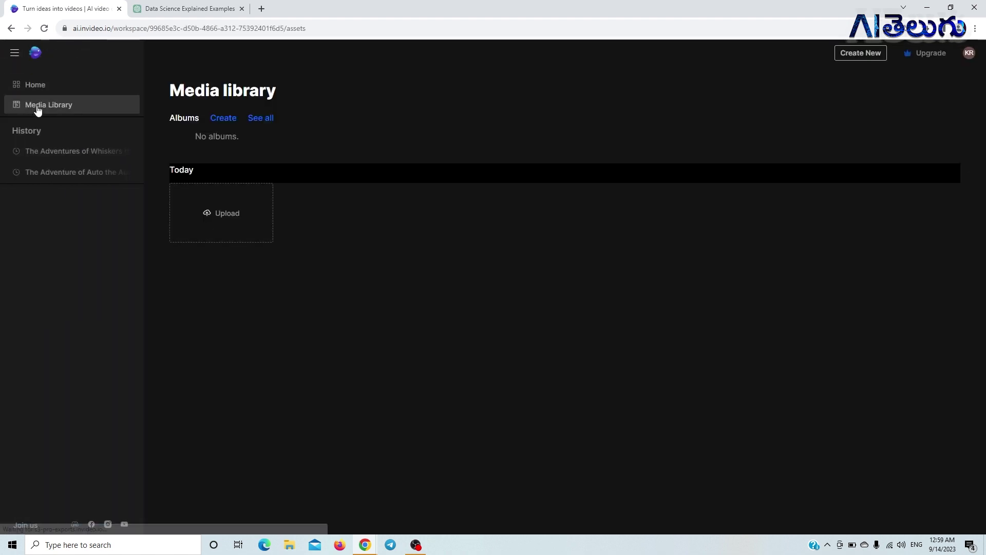
click(35, 88)
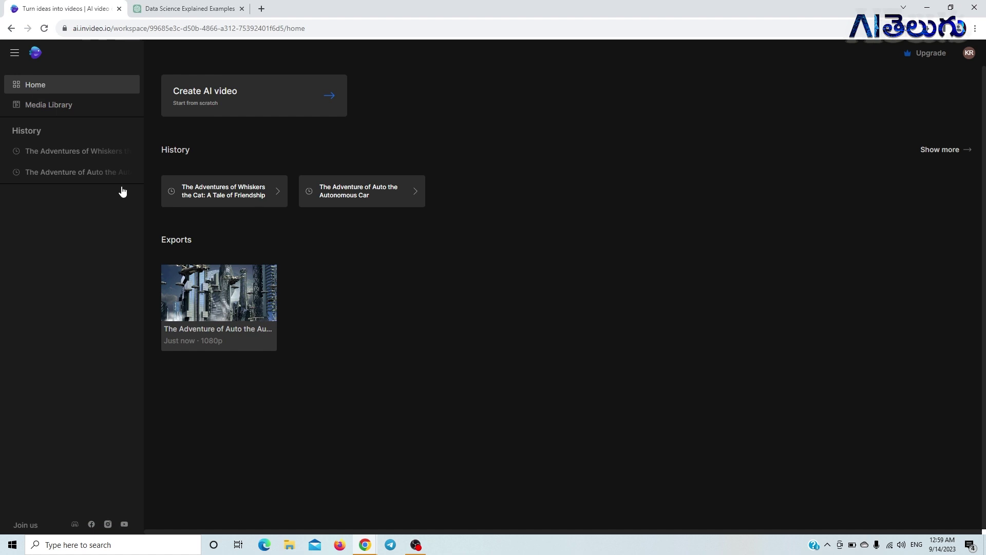
click(365, 194)
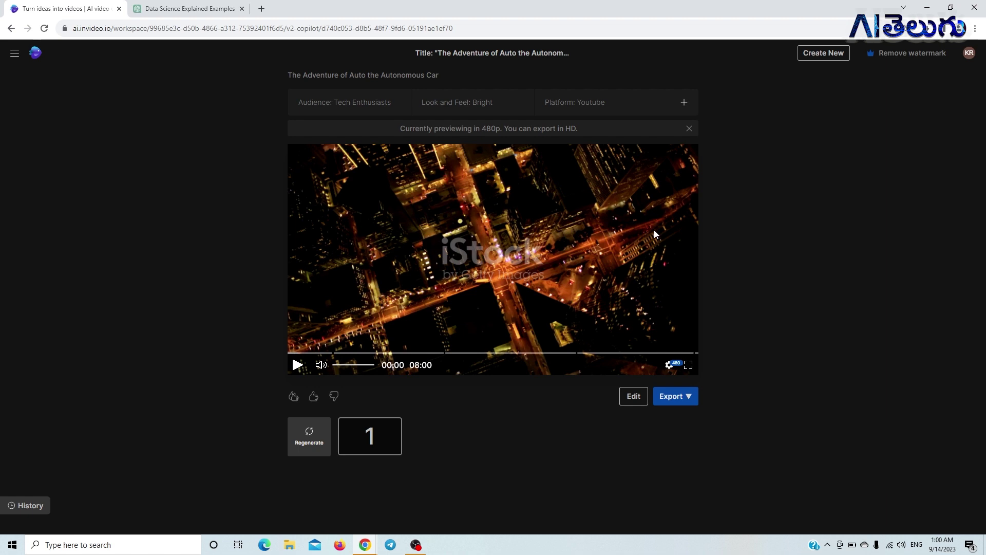
Step: Watch the Auto video preview full screen at 1080p, playing it briefly then pausing
click(670, 365)
click(673, 310)
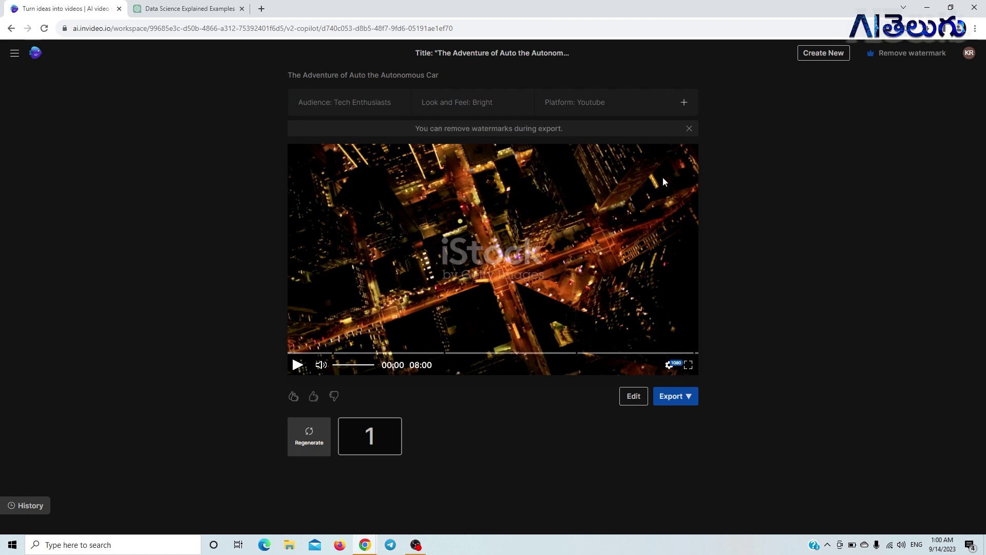
click(689, 365)
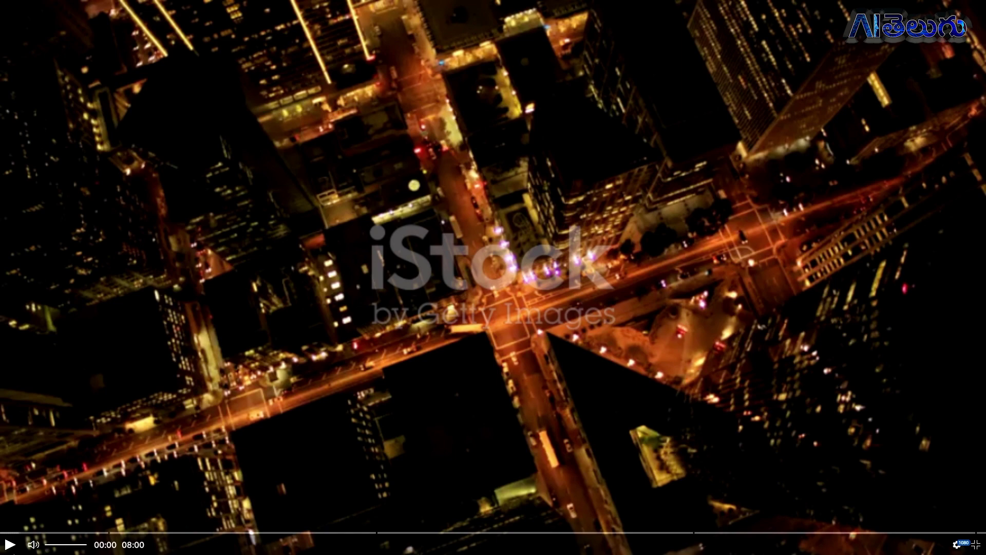
click(10, 544)
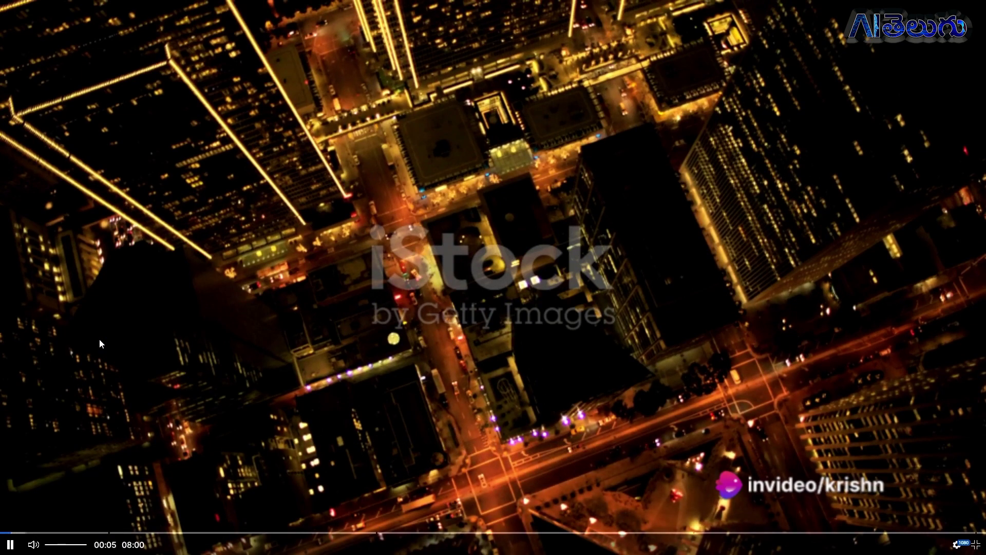
click(35, 475)
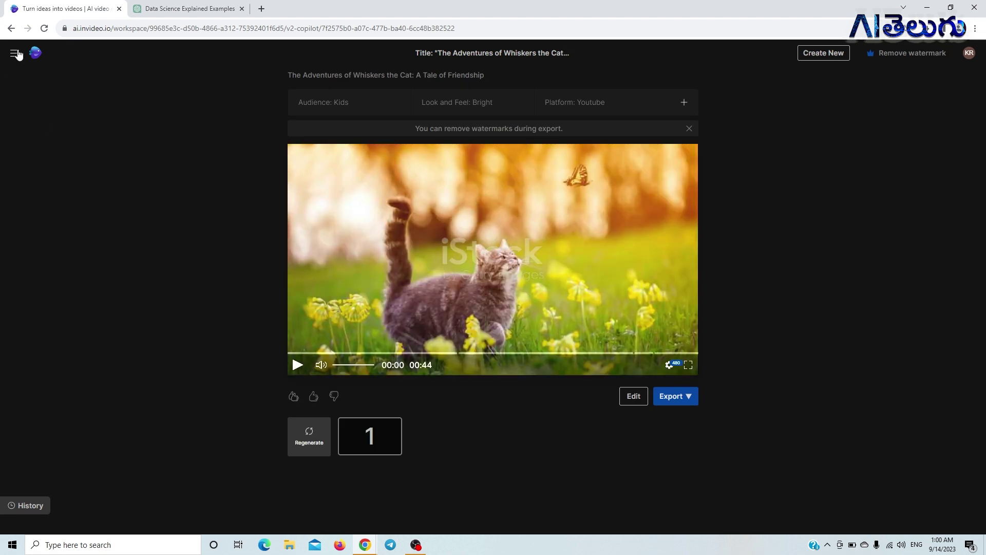
Step: Check the Media Library, cancel a new album, then visit the new-video prompt page and ChatGPT script
click(15, 54)
click(46, 104)
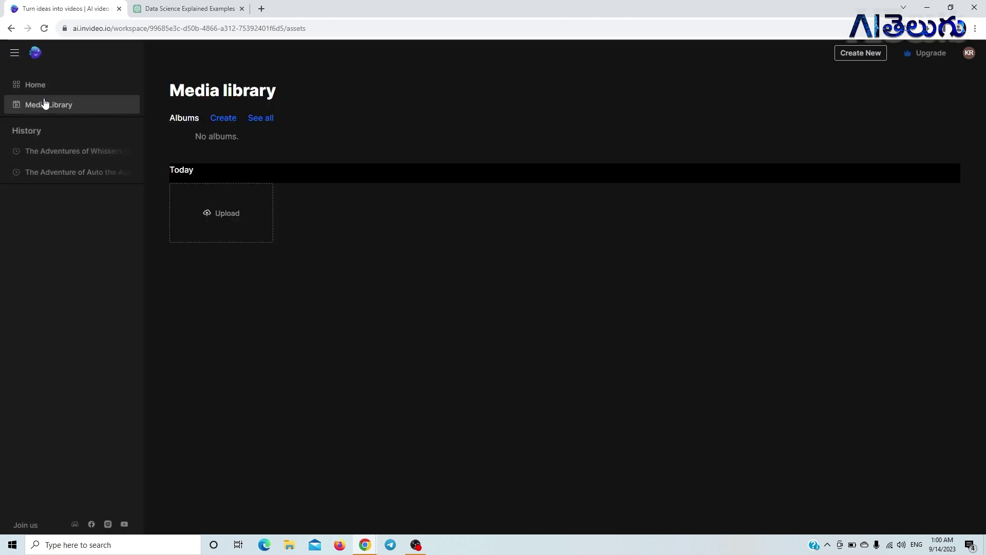
click(222, 119)
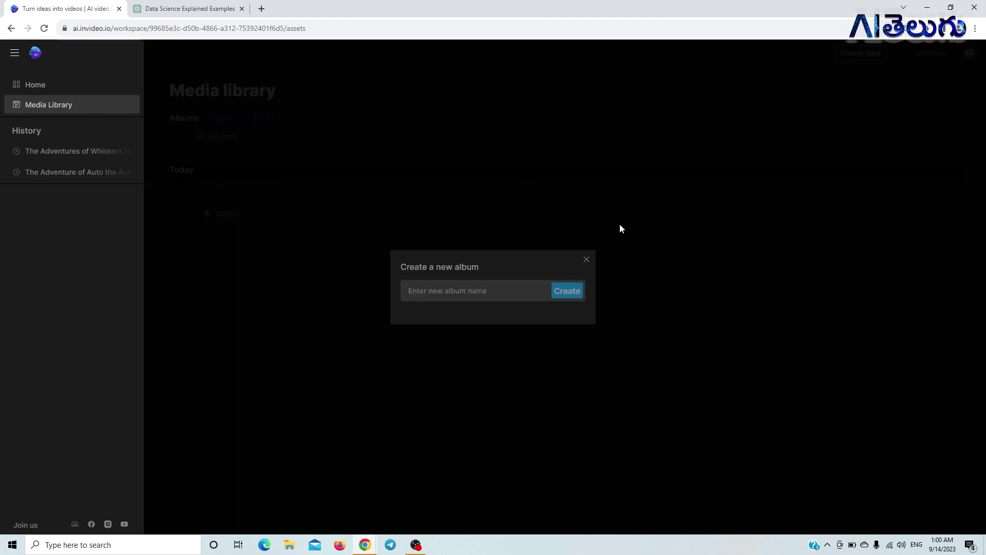
click(586, 259)
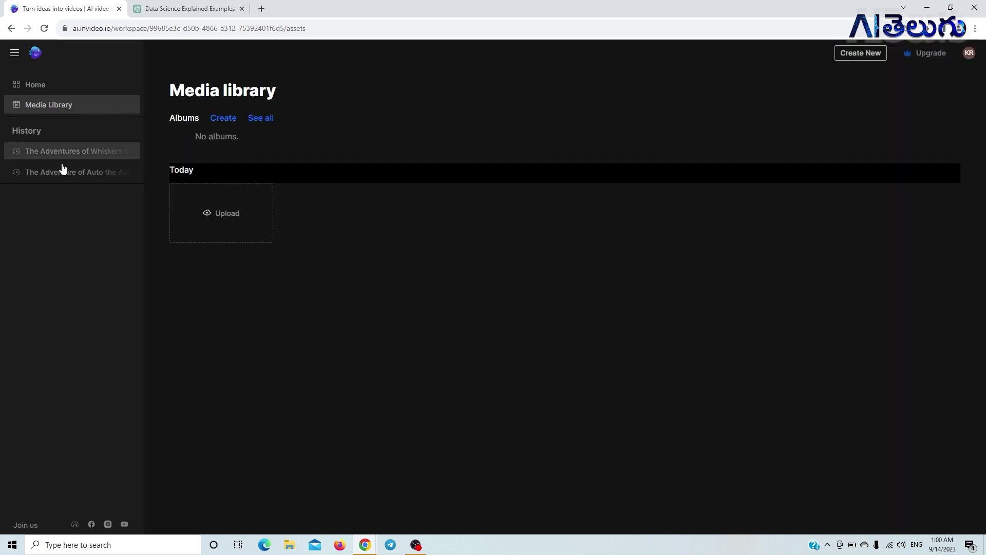
click(77, 137)
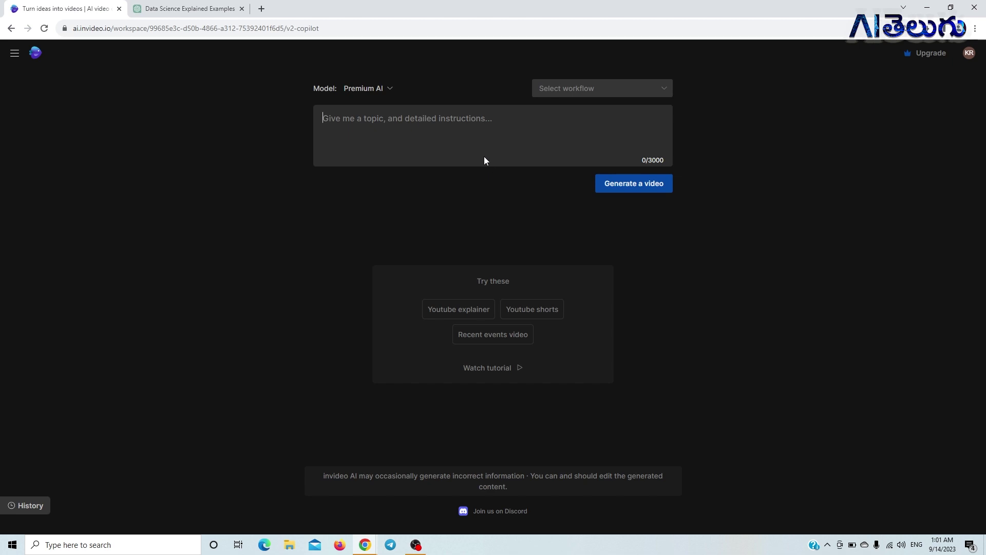
click(180, 8)
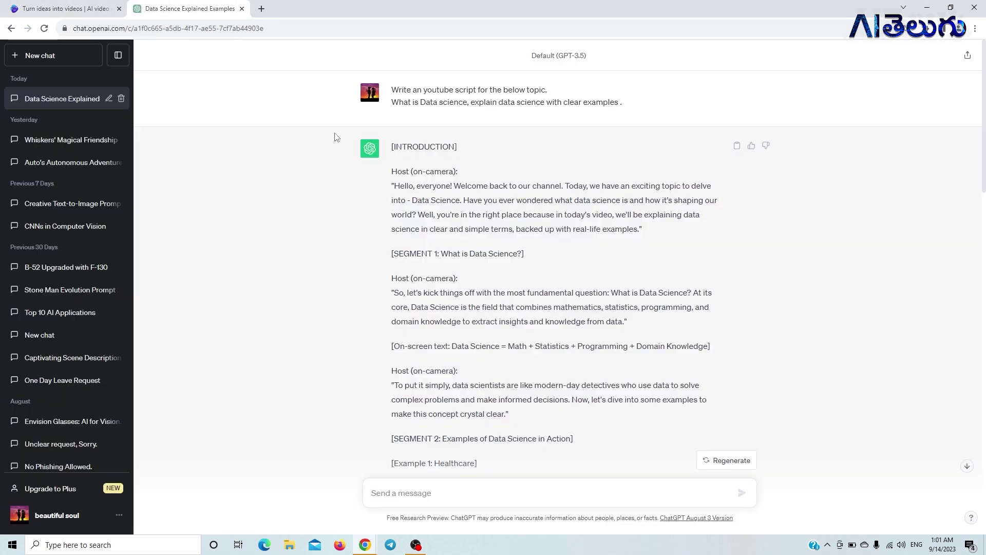
Step: Return to invideo AI's new-video prompt page, glancing at the Upgrade pricing plans before closing them
click(21, 8)
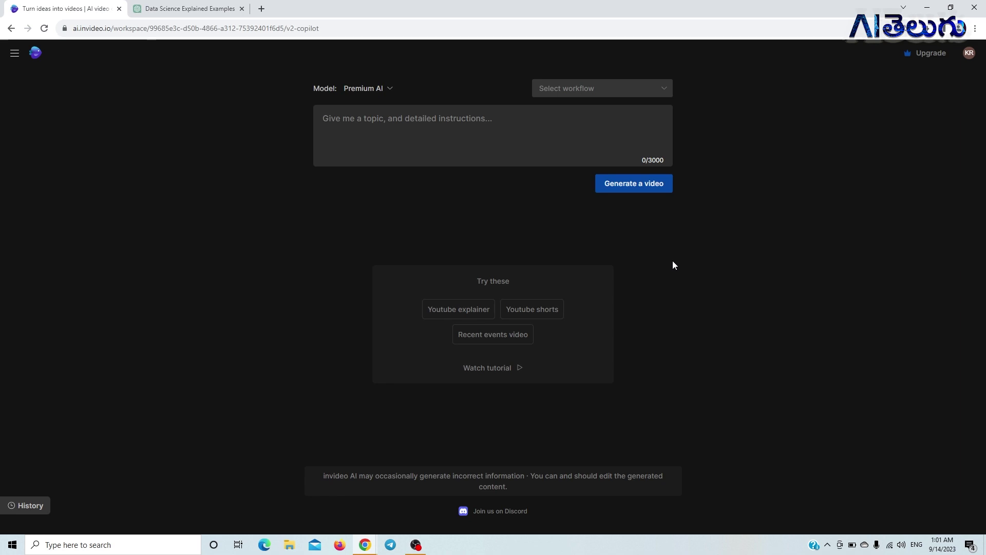
click(929, 54)
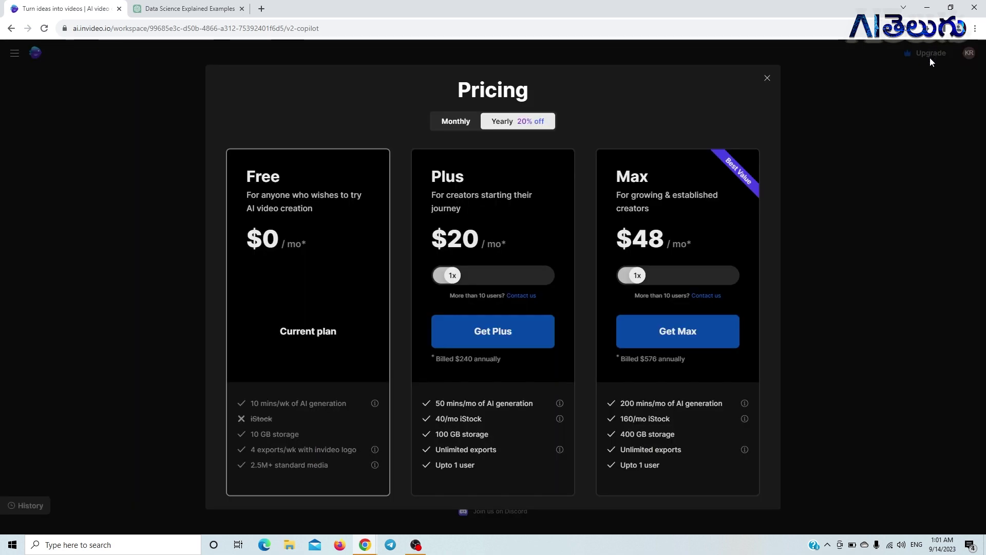
click(770, 81)
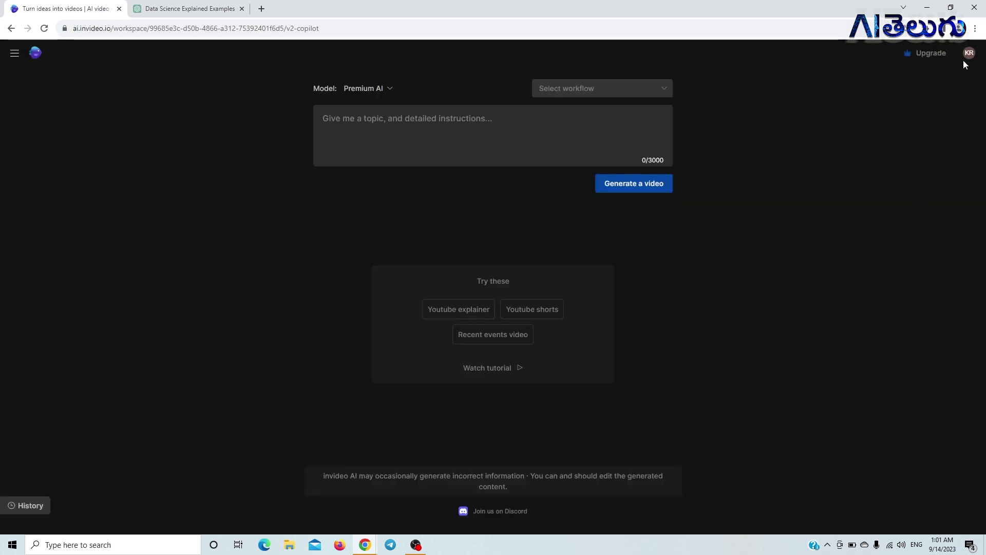